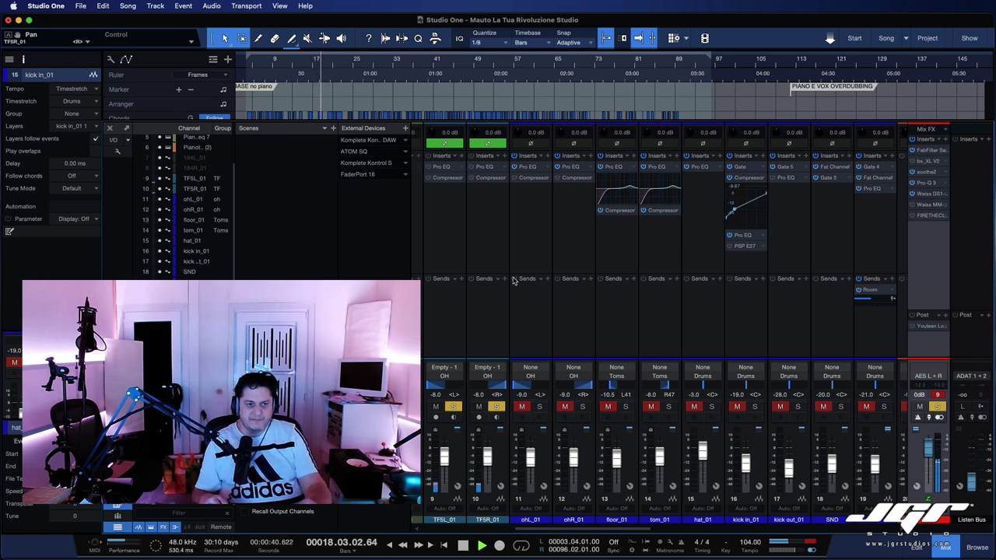
- Solo the overhead, floor tom, tom, hat and kick in channels, and lower the hat_01 fader to -9.2 dB
{"action": "left_click", "coordinate": [542, 406]}
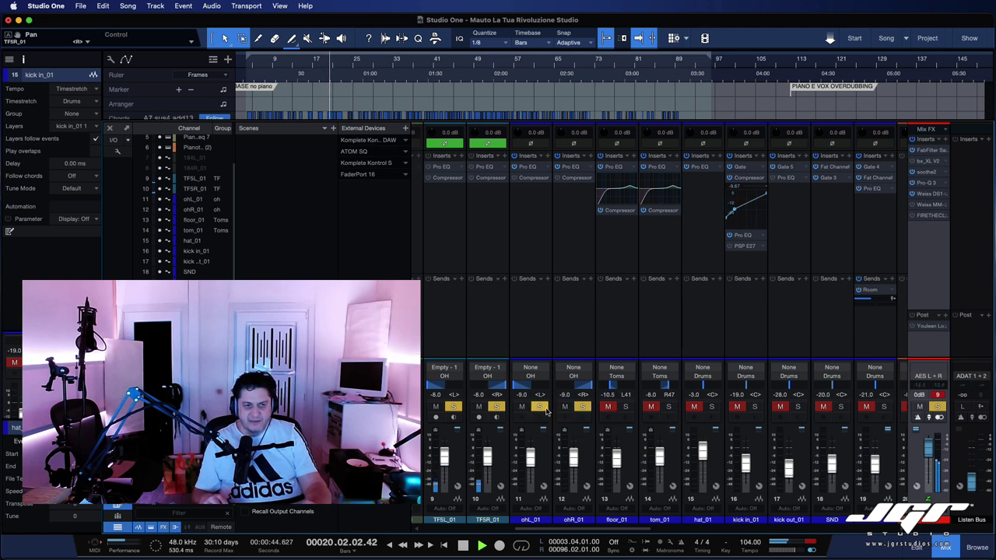
{"action": "left_click", "coordinate": [572, 408]}
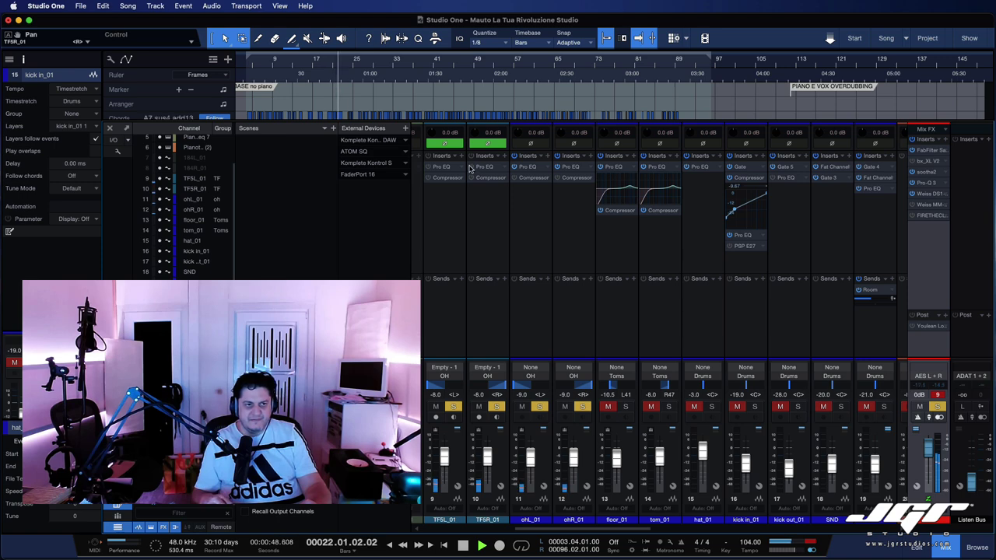
{"action": "left_click", "coordinate": [627, 406]}
{"action": "left_click", "coordinate": [668, 407]}
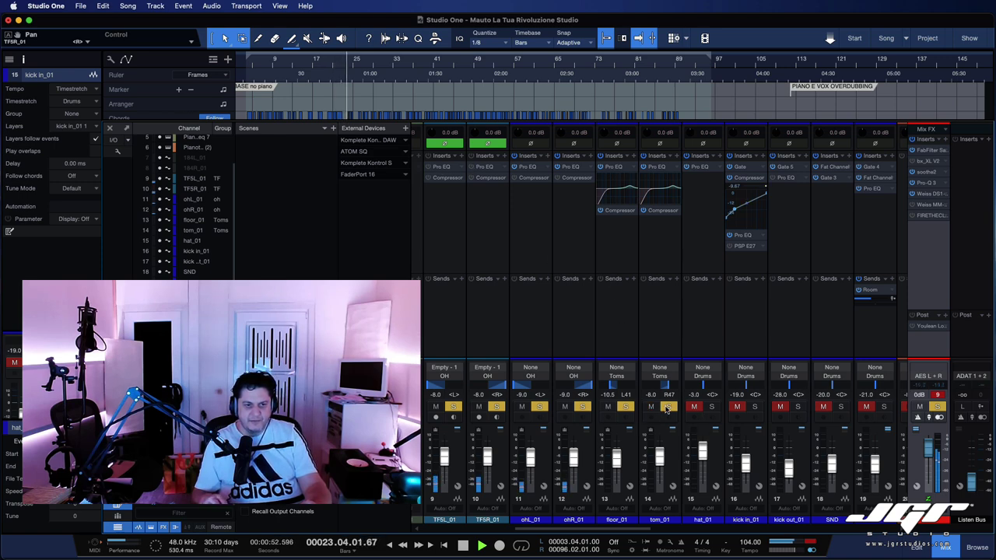
{"action": "left_click", "coordinate": [710, 407]}
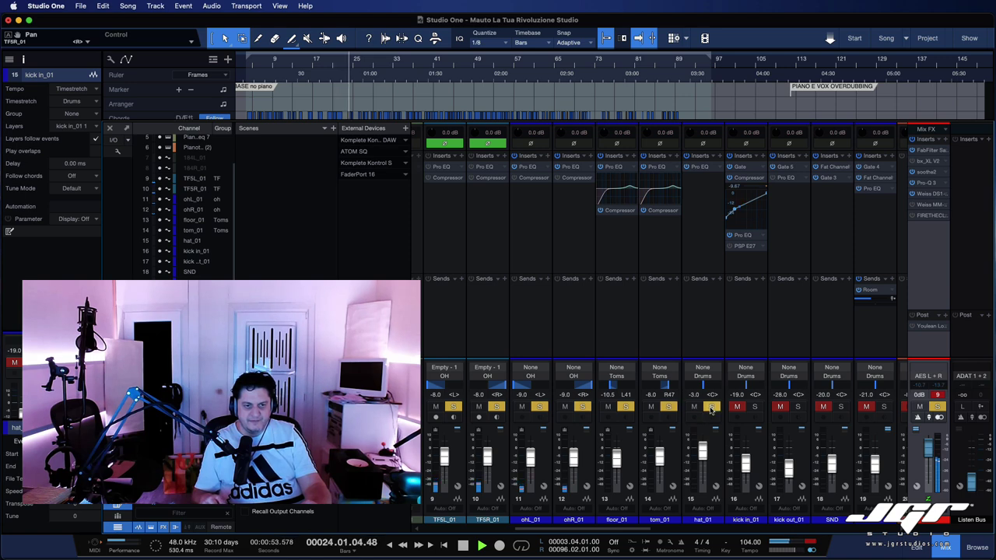
{"action": "left_click", "coordinate": [754, 407]}
{"action": "left_click_drag", "start_coordinate": [702, 458], "coordinate": [702, 464]}
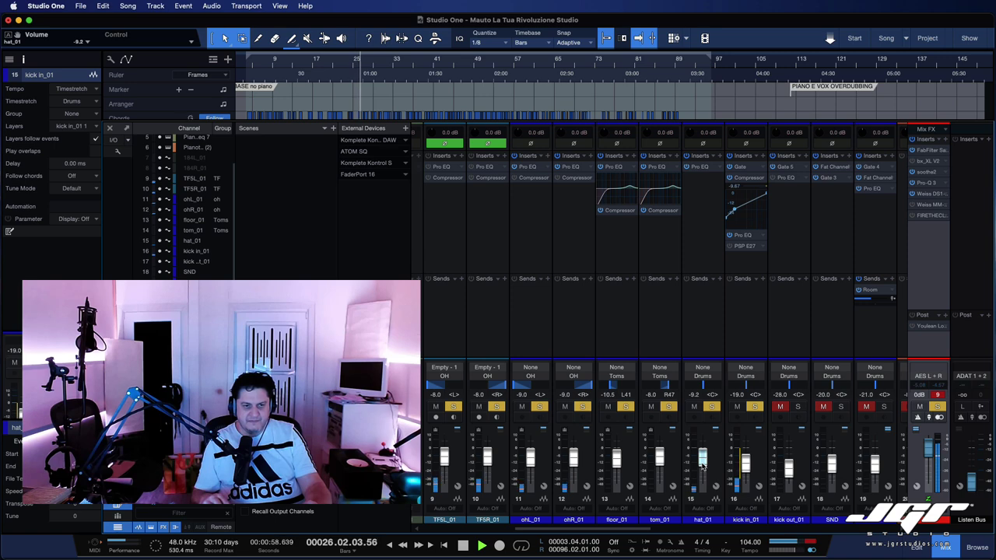
- Add the kick out, SND and SNU channels to the soloed drum channels
{"action": "left_click", "coordinate": [798, 407]}
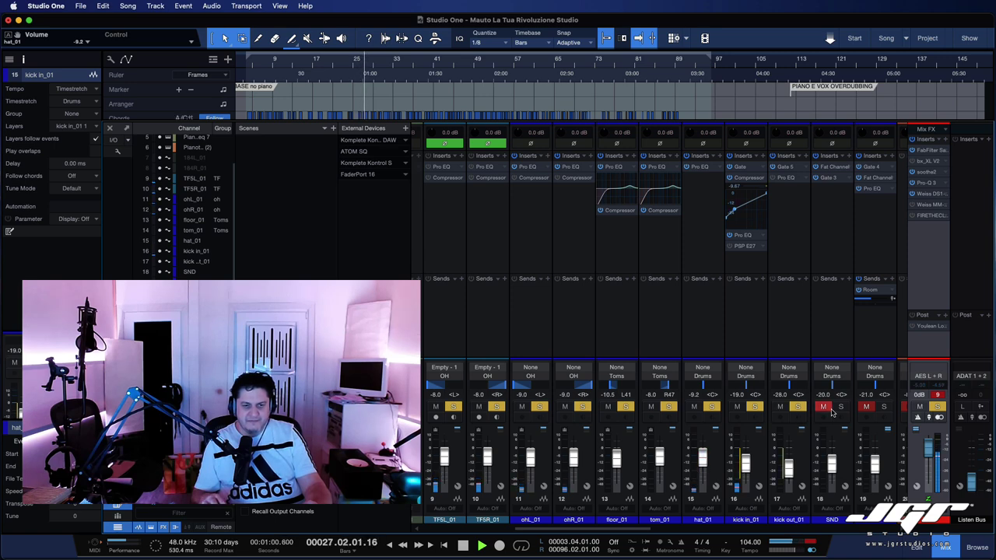
{"action": "left_click", "coordinate": [840, 406]}
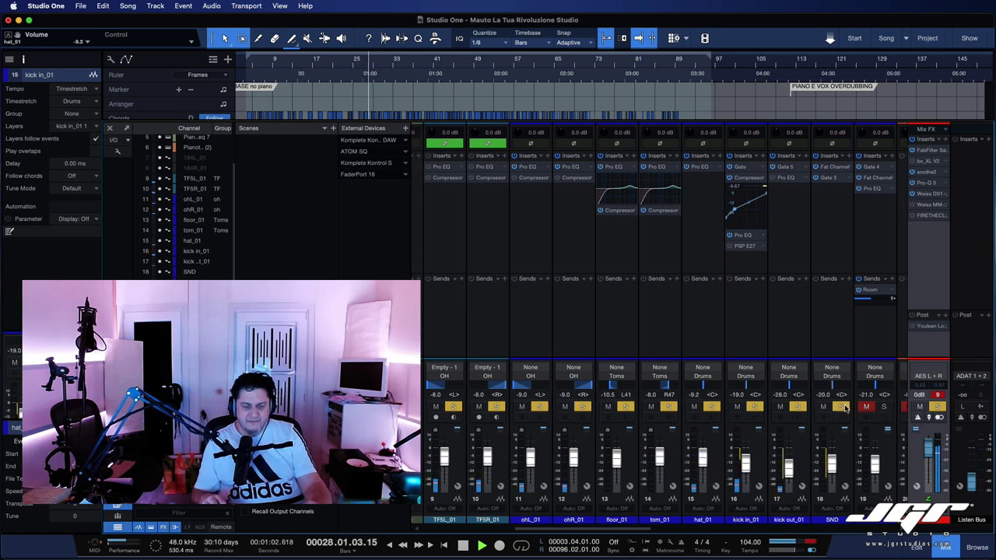
{"action": "left_click", "coordinate": [882, 407]}
- Balance the snare channels by setting SND to -15 dB and SNU to -26.5 dB, and stop playback
{"action": "scroll", "coordinate": [795, 365], "scroll_direction": "right", "scroll_amount": 2}
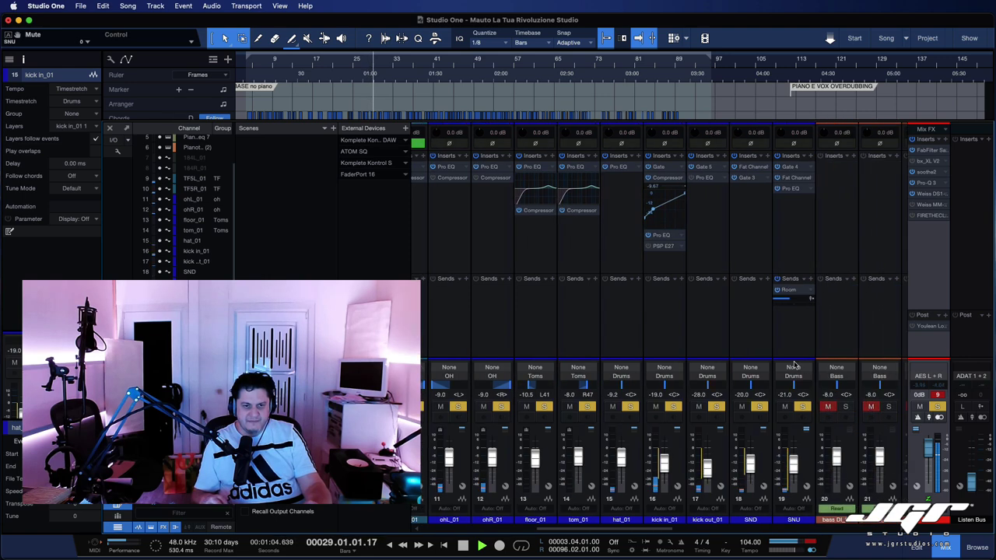
{"action": "scroll", "coordinate": [795, 366], "scroll_direction": "left", "scroll_amount": 2}
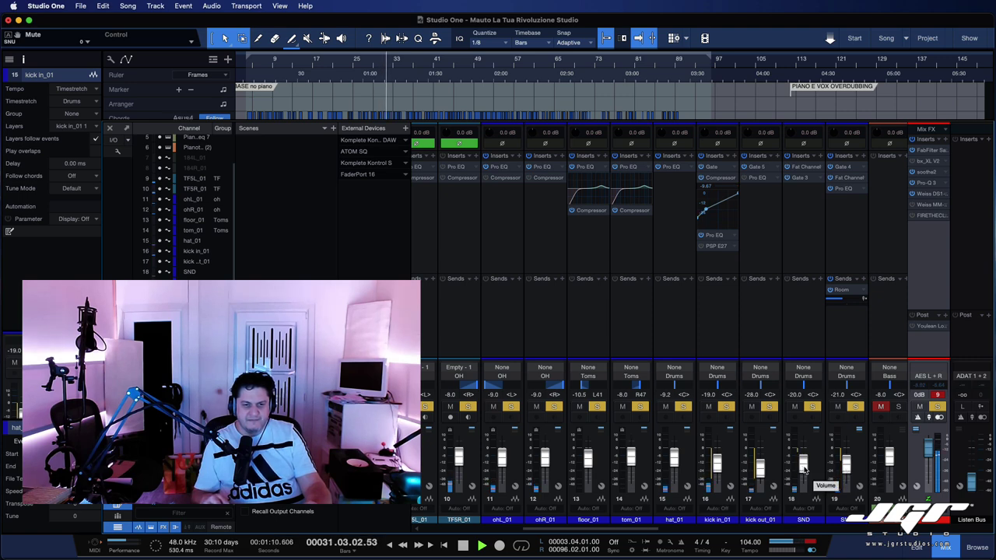
{"action": "left_click_drag", "start_coordinate": [804, 470], "coordinate": [846, 472]}
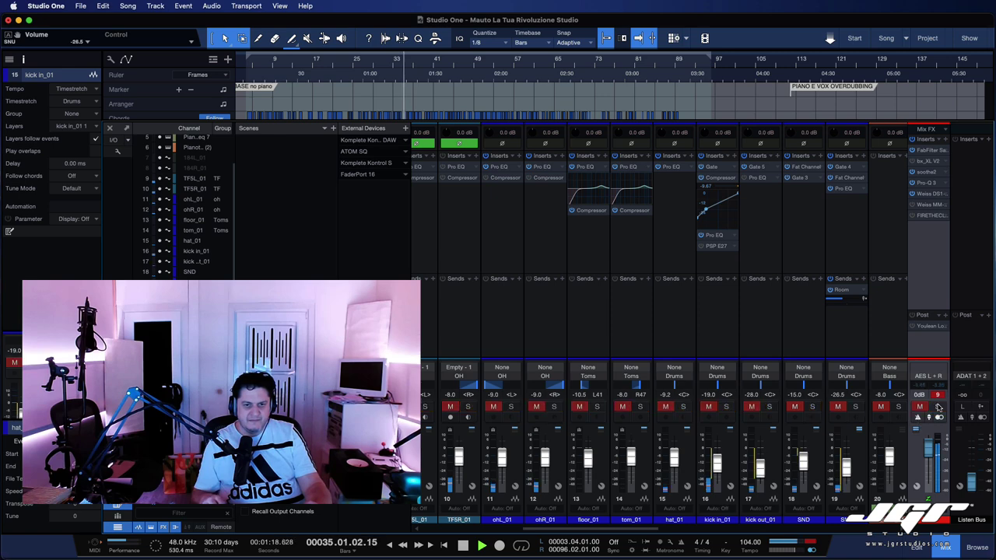
{"action": "key", "text": "space"}
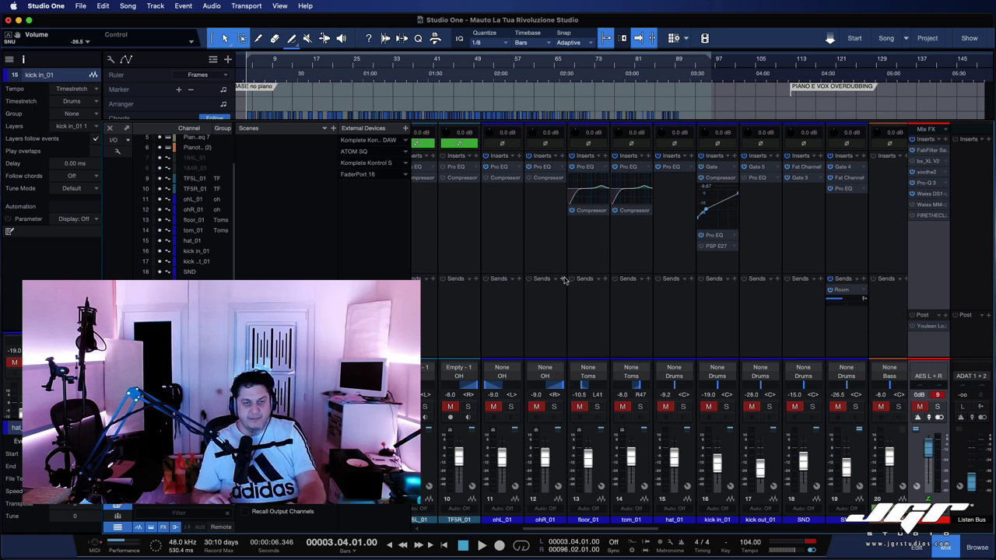
- Switch to the open song Sarabanda Partita II JS Bach and enlarge the arrangement area to show all three violin tracks
{"action": "left_click", "coordinate": [906, 38]}
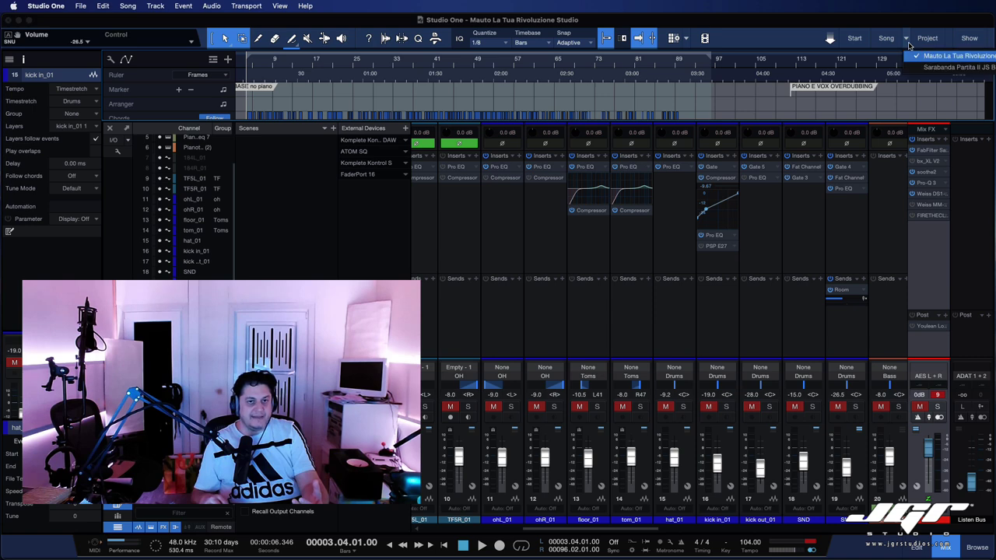
{"action": "left_click", "coordinate": [910, 66]}
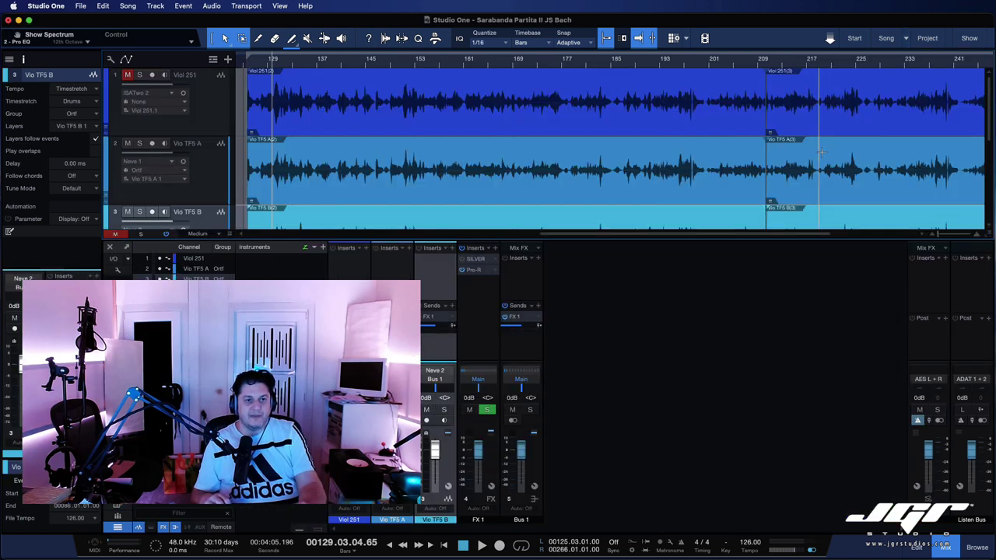
{"action": "left_click_drag", "start_coordinate": [836, 241], "coordinate": [845, 308]}
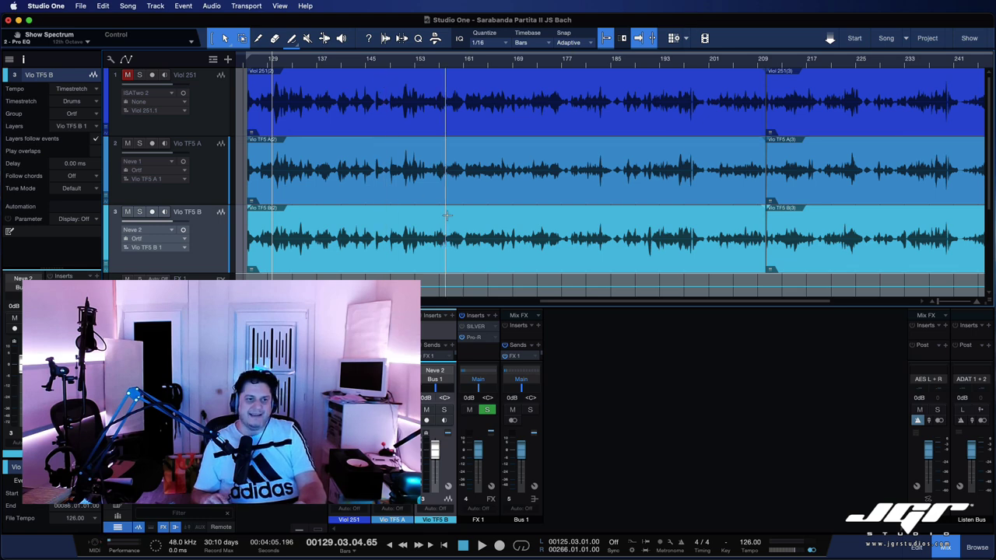
- Select the first Vio TF5 A and B clips, bypass all inserts on the FX 1 channel and play the recording
{"action": "left_click", "coordinate": [483, 266]}
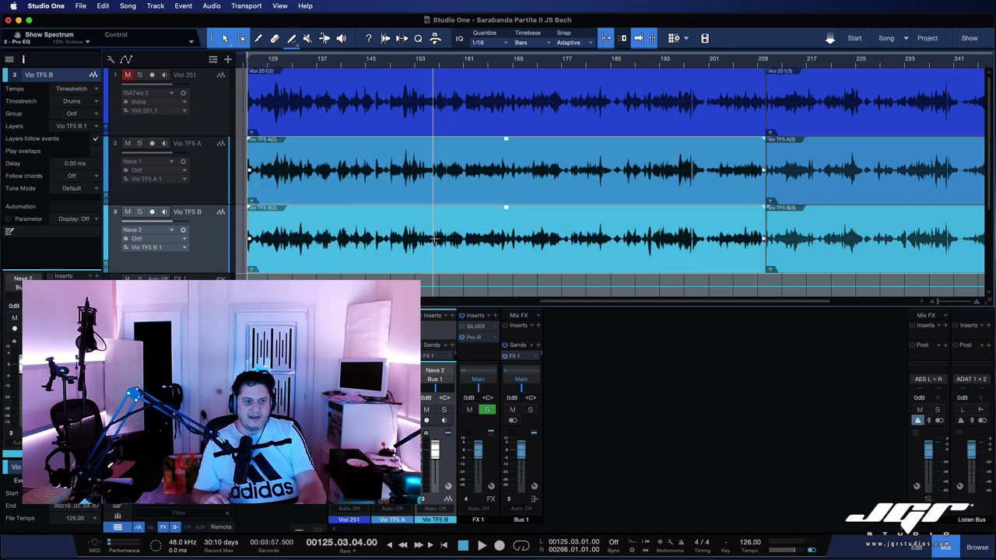
{"action": "left_click", "coordinate": [462, 340]}
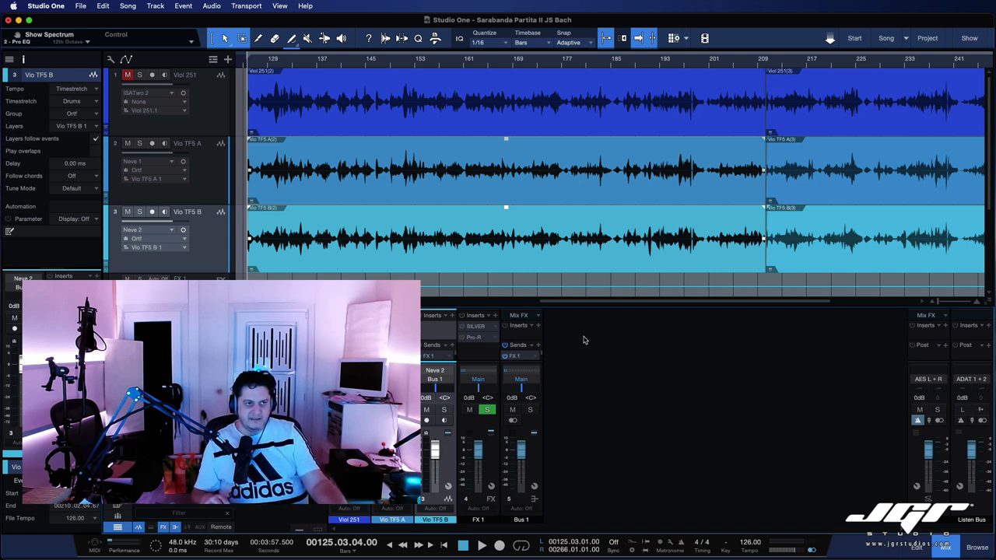
{"action": "key", "text": "space"}
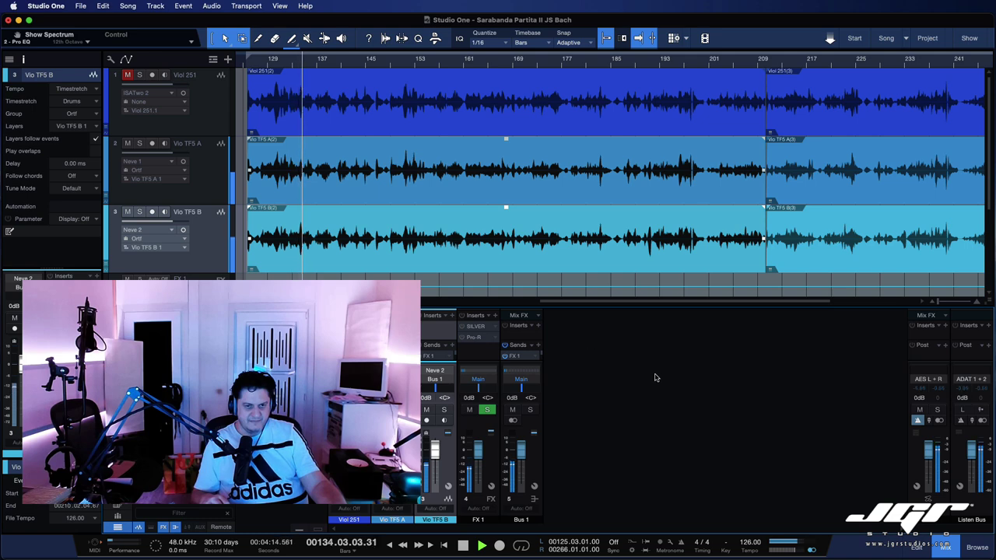
- Audition the recording at different levels by lowering the main output to -26.6 dB, raising it in stages and resetting it to 0 dB
{"action": "left_click_drag", "start_coordinate": [928, 449], "coordinate": [928, 476]}
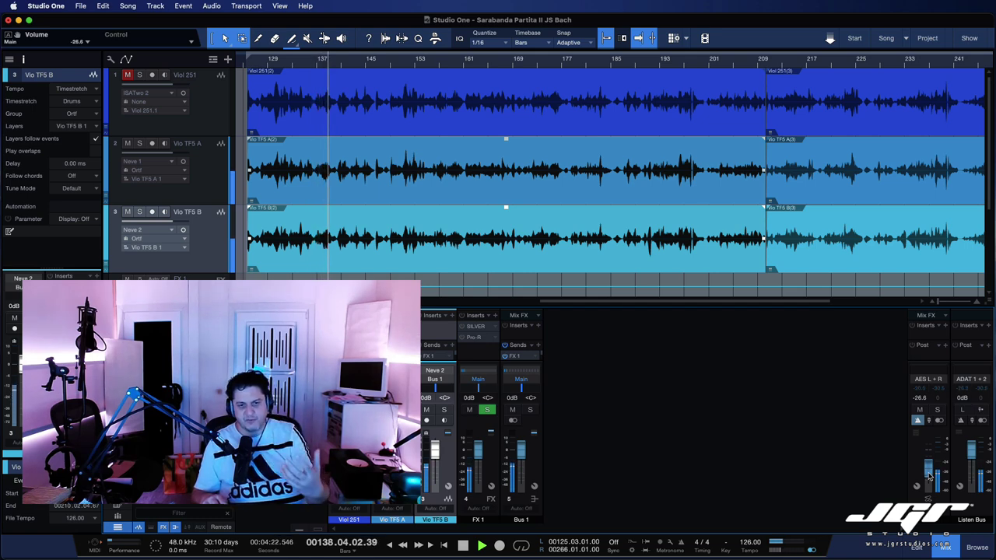
{"action": "left_click_drag", "start_coordinate": [929, 476], "coordinate": [930, 472]}
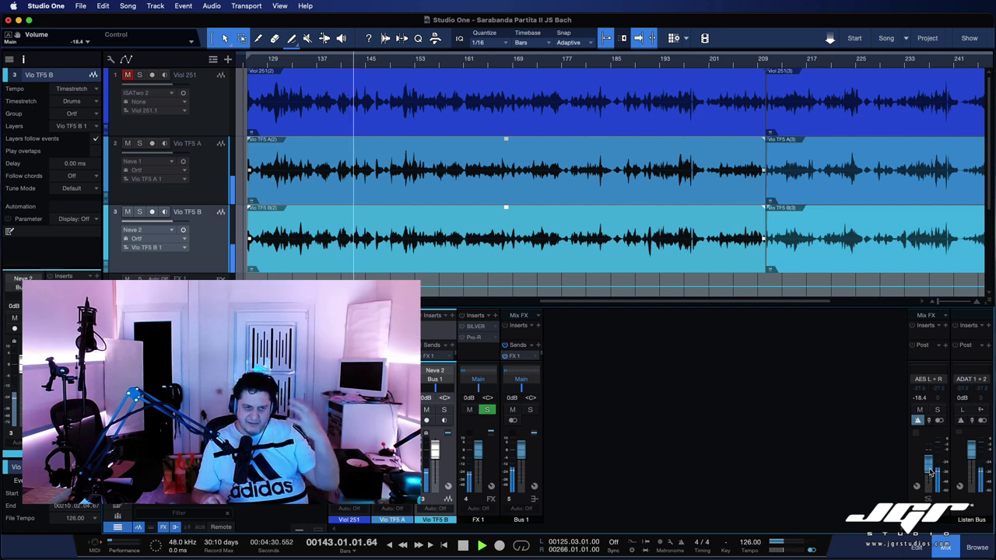
{"action": "left_click_drag", "start_coordinate": [930, 472], "coordinate": [930, 457]}
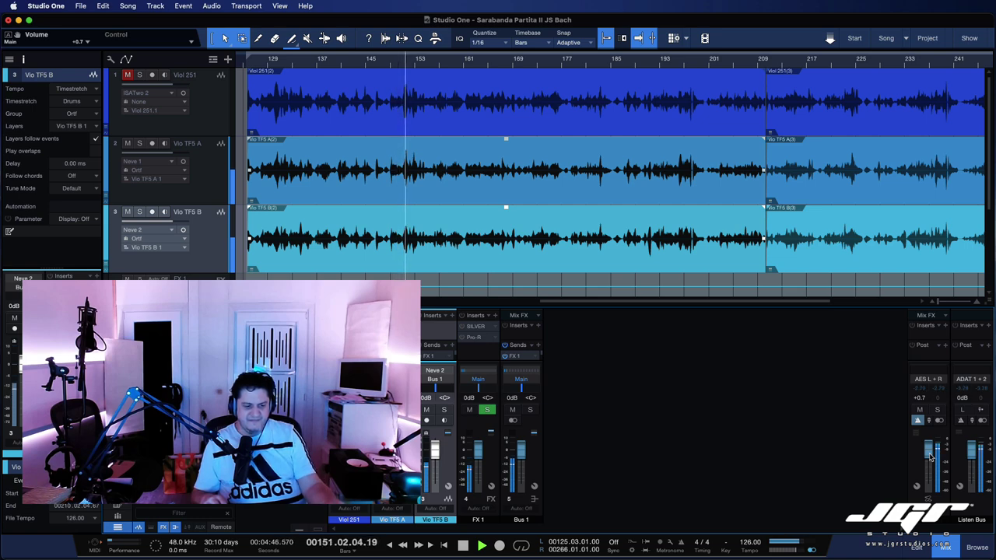
{"action": "left_click", "coordinate": [927, 457], "text": "alt"}
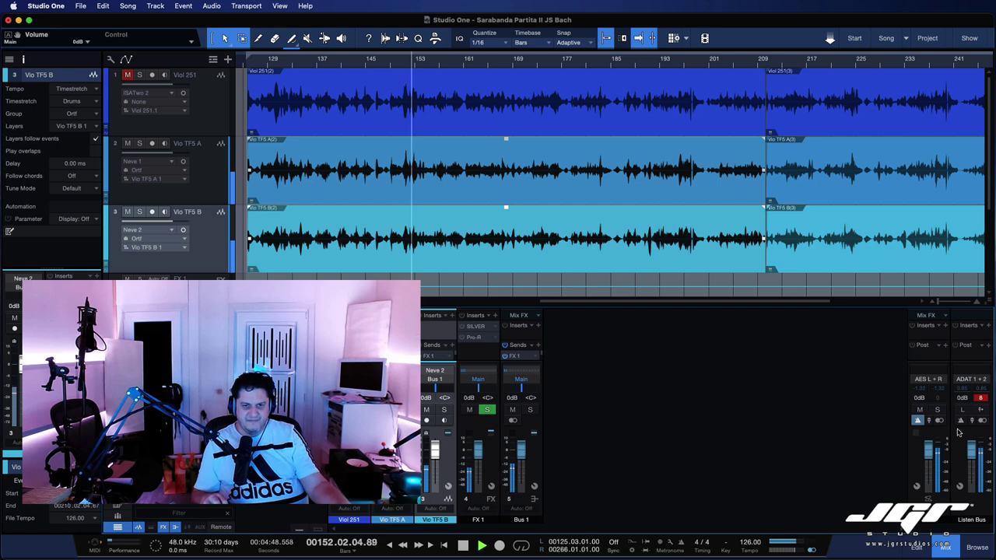
- Pull the Listen Bus fader down to -∞, enlarge the mixer area and reset the main output's clip indicator
{"action": "left_click", "coordinate": [976, 407]}
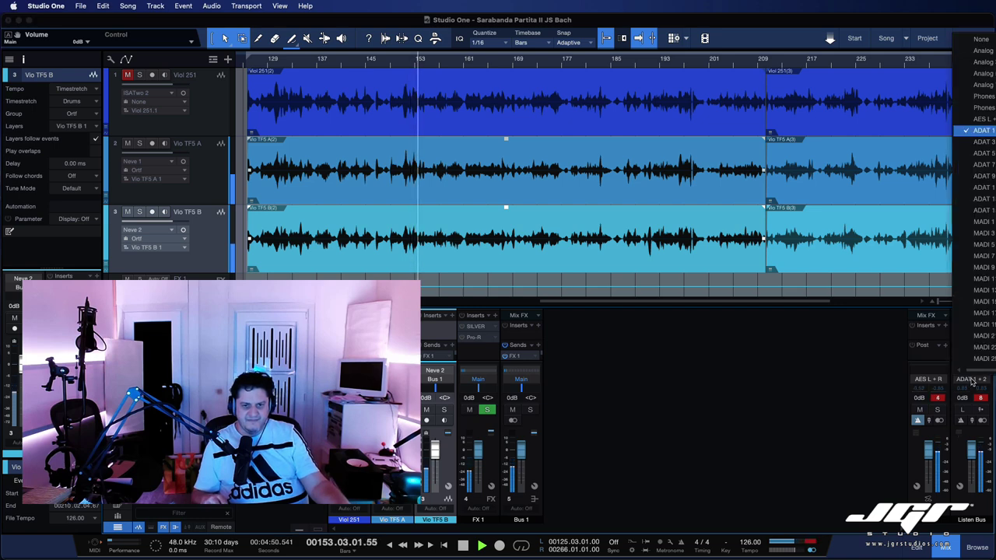
{"action": "left_click", "coordinate": [976, 408]}
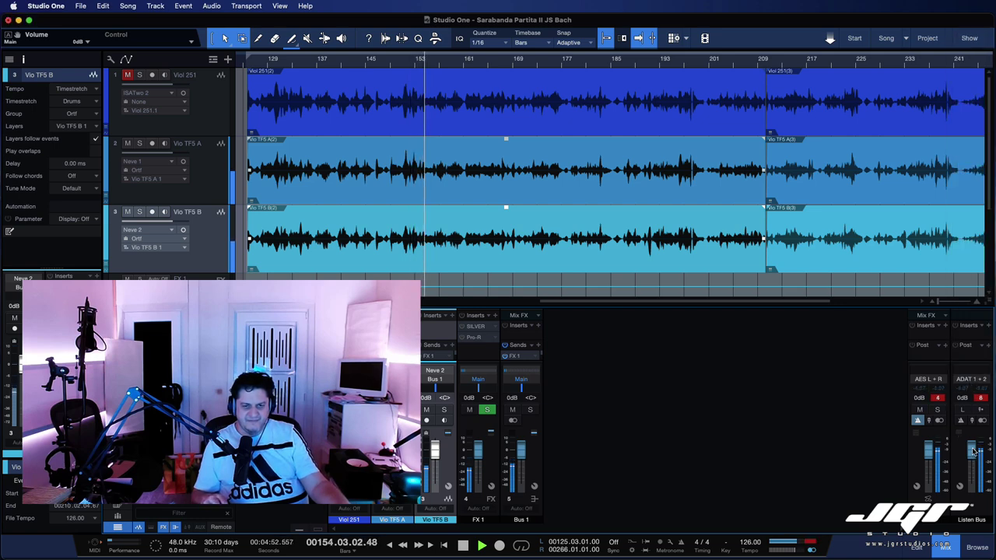
{"action": "left_click_drag", "start_coordinate": [971, 448], "coordinate": [974, 494]}
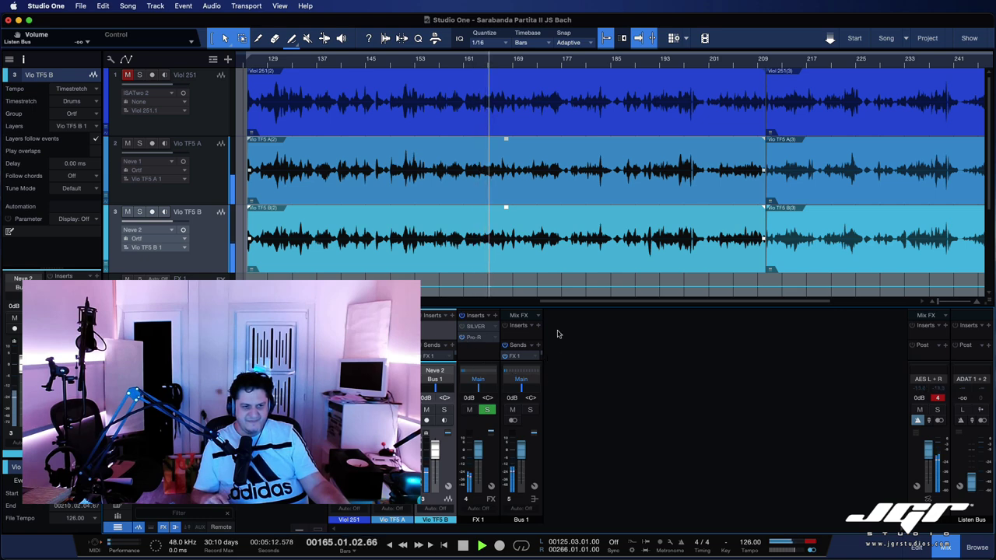
{"action": "left_click_drag", "start_coordinate": [559, 306], "coordinate": [560, 260]}
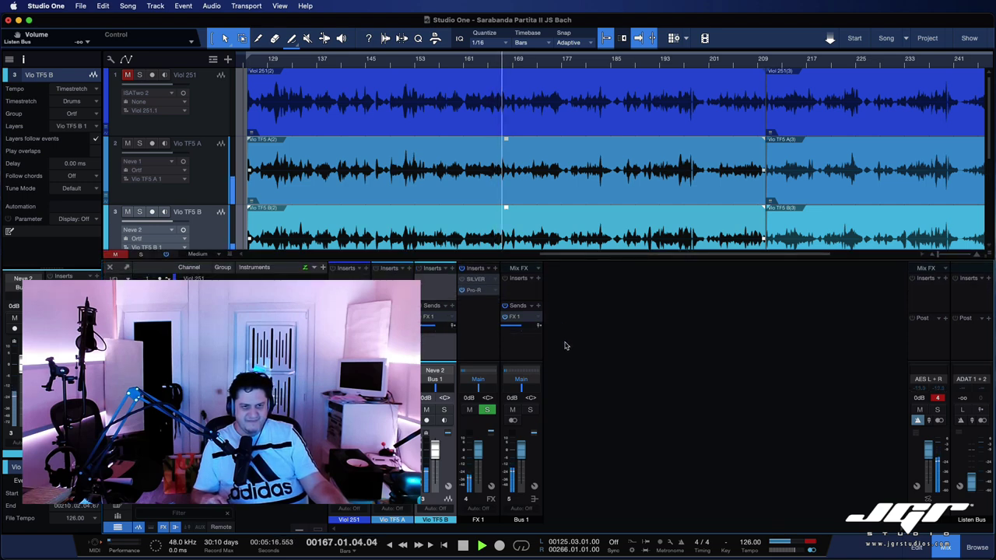
{"action": "left_click", "coordinate": [938, 398]}
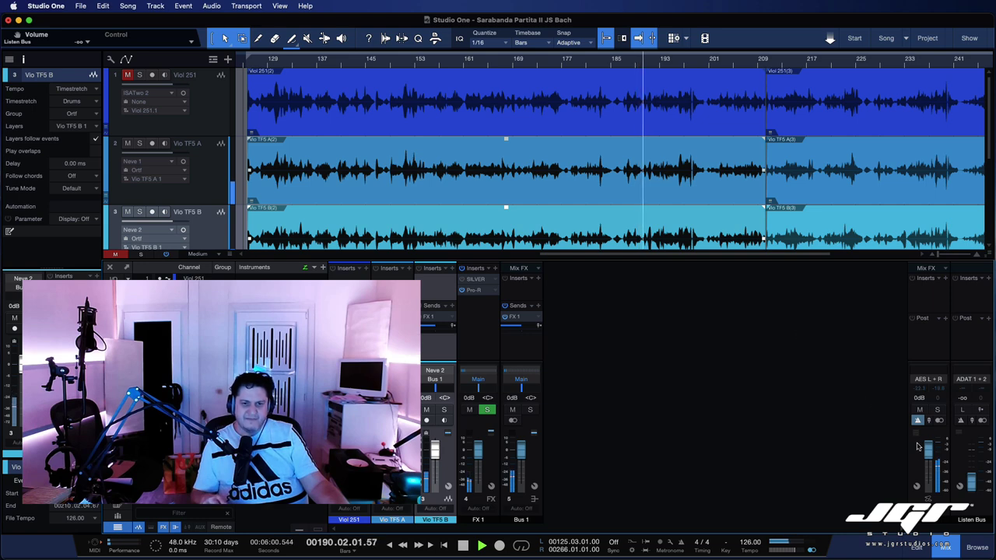
- Lower the main output to -25.6 dB while the violin plays, and restore it to 0 dB
{"action": "left_click_drag", "start_coordinate": [927, 452], "coordinate": [930, 475]}
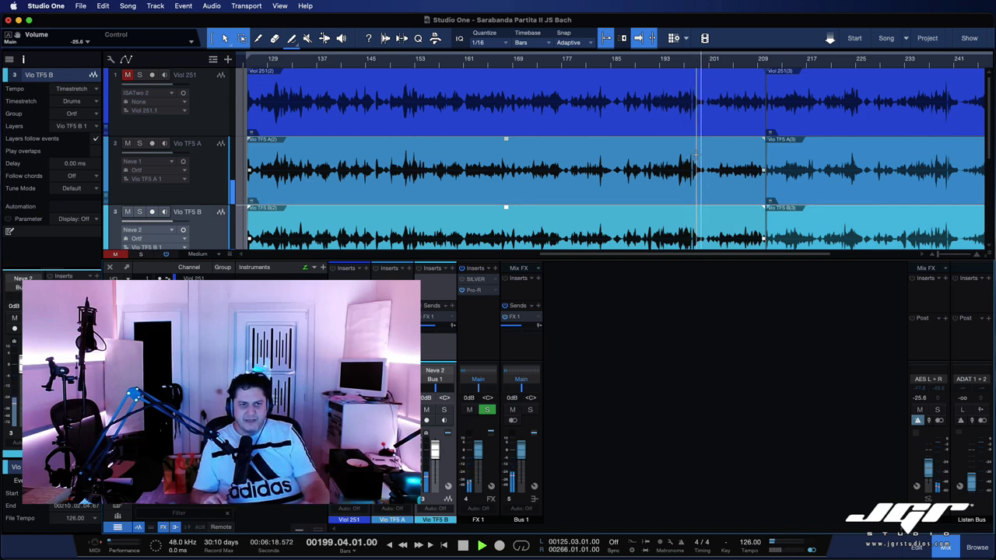
{"action": "scroll", "coordinate": [689, 186], "scroll_direction": "down", "scroll_amount": 2}
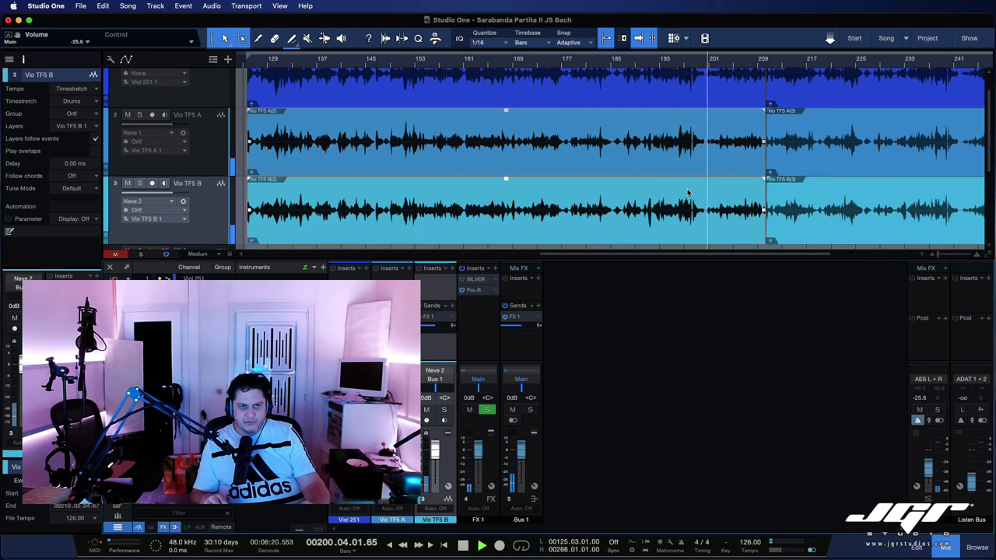
{"action": "scroll", "coordinate": [688, 193], "scroll_direction": "up", "scroll_amount": 2}
{"action": "scroll", "coordinate": [687, 192], "scroll_direction": "down", "scroll_amount": 1}
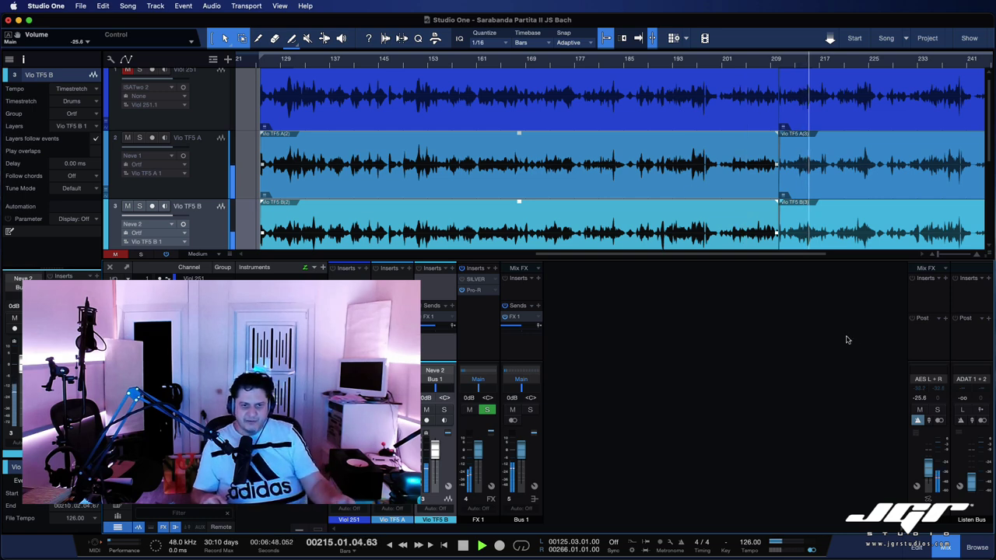
{"action": "left_click", "coordinate": [935, 472], "text": "alt"}
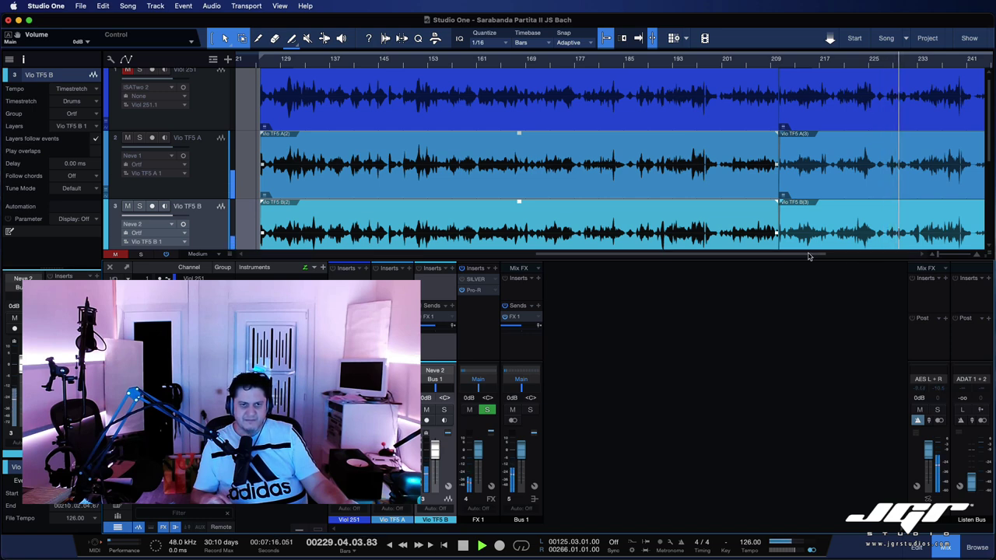
- Toggle the mute on the FX 1 channel near the end of the recording to compare the sound without the effect
{"action": "left_click_drag", "start_coordinate": [808, 256], "coordinate": [862, 257]}
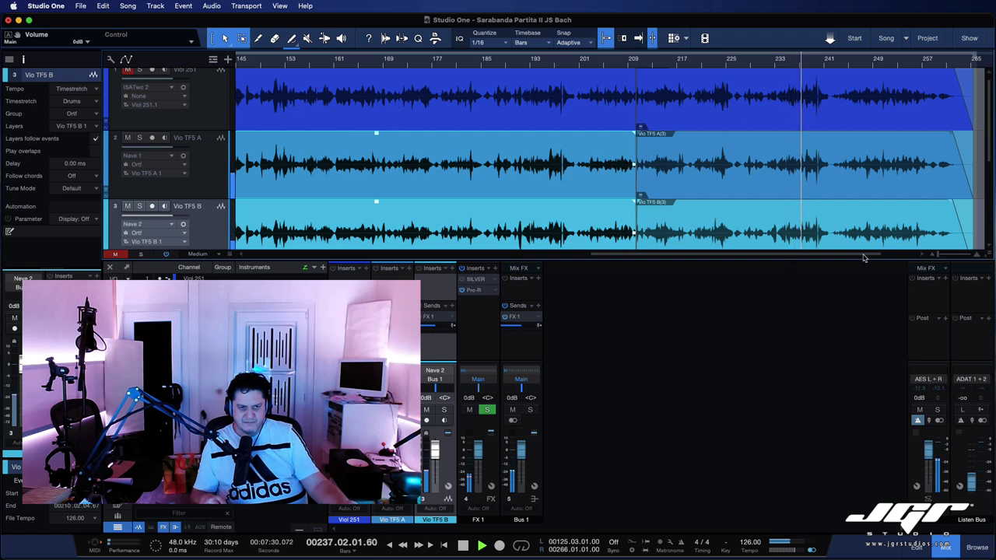
{"action": "left_click", "coordinate": [470, 413]}
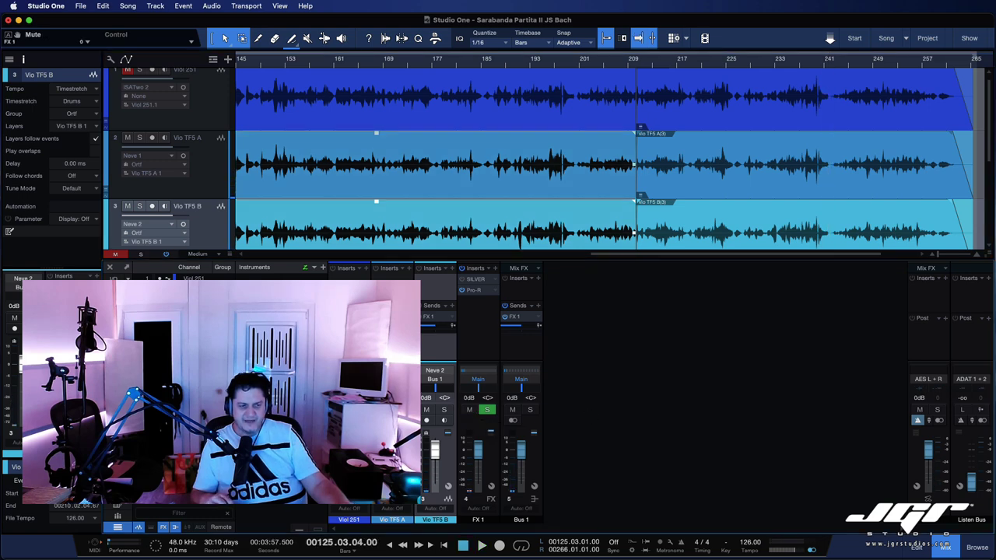
- Pan the Vio TF5 B channel hard right and lower the main output to -2.3 dB during playback
{"action": "left_click_drag", "start_coordinate": [439, 394], "coordinate": [506, 393]}
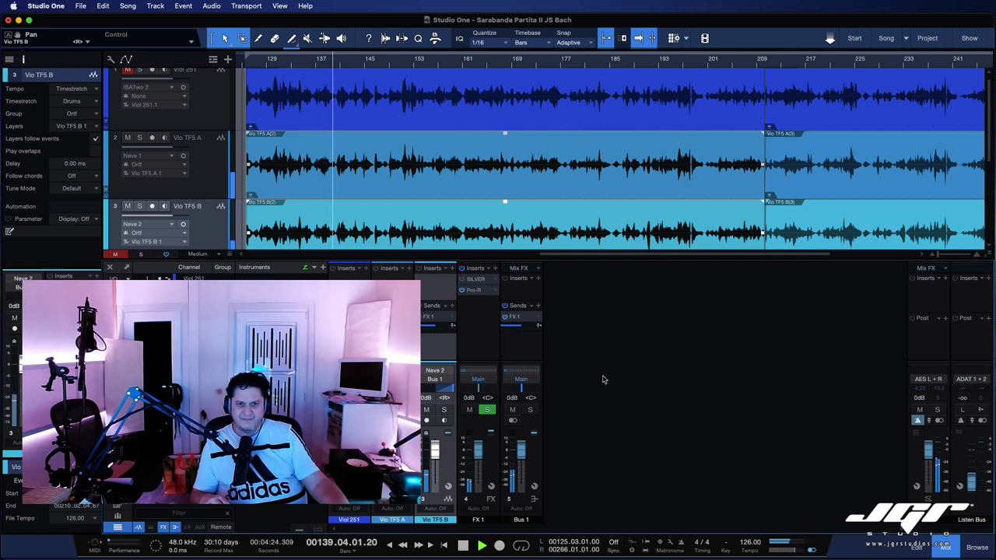
{"action": "left_click_drag", "start_coordinate": [928, 450], "coordinate": [931, 458]}
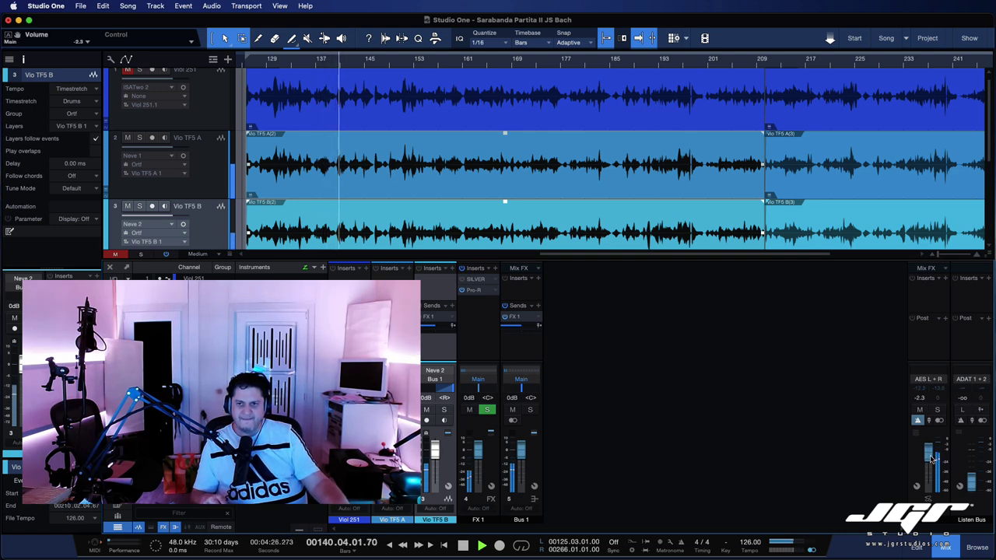